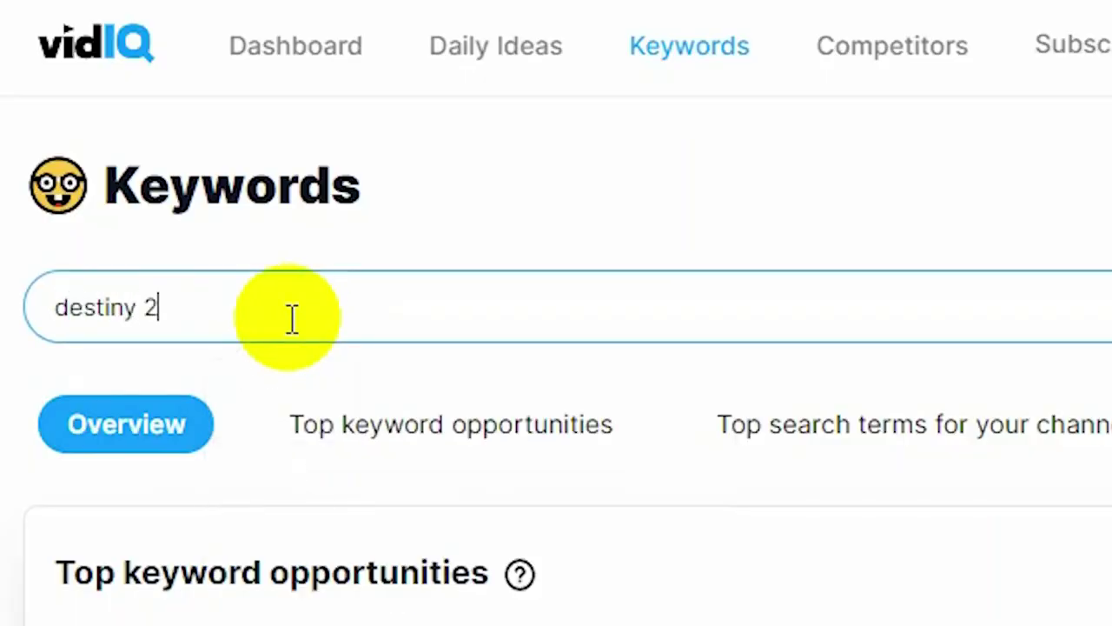
- Run the vidIQ search for 'gta 6' and view its overview: score 79, low competition
key("Return")
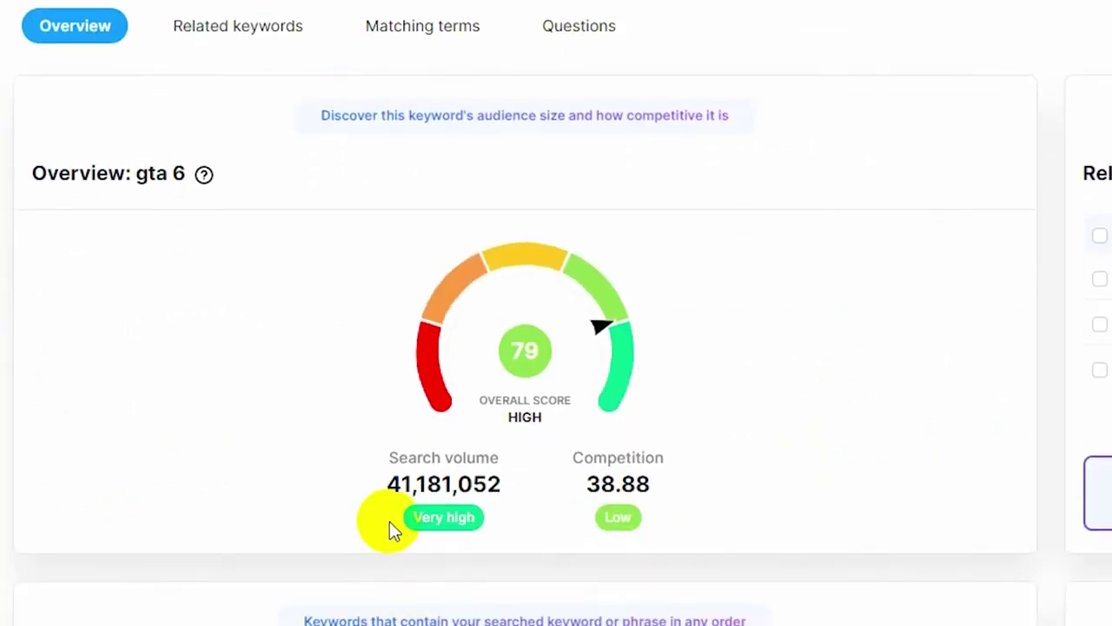
scroll(389, 521, "up", 1)
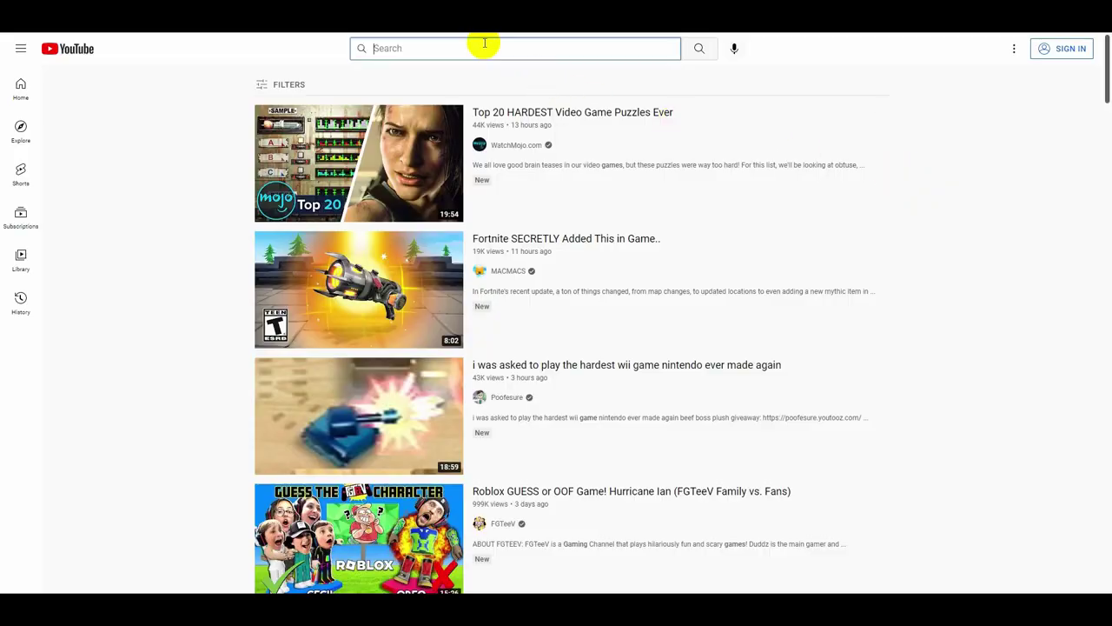
- Search YouTube for 'gta 6' and scroll down through the leak and map video results
type("gta 6")
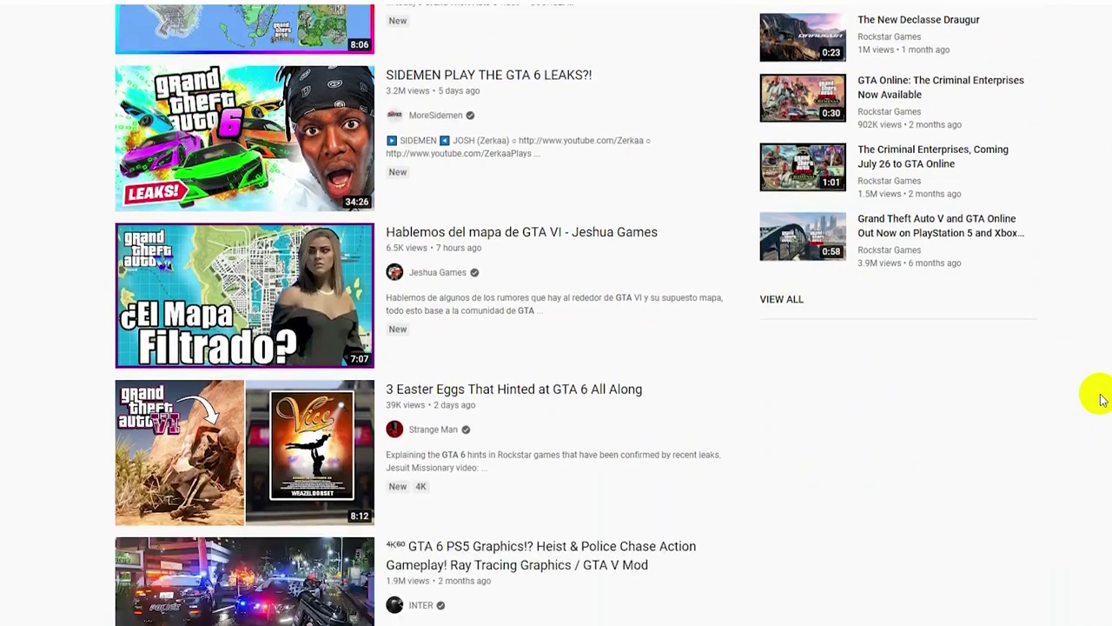
scroll(1102, 398, "down", 3)
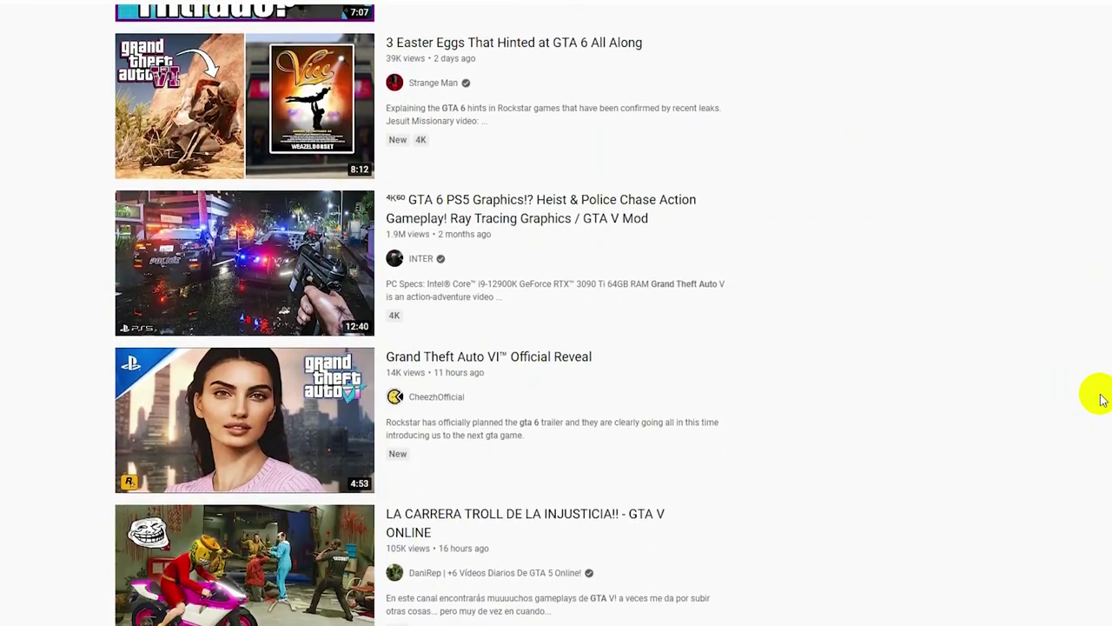
scroll(1102, 398, "down", 3)
scroll(1102, 398, "down", 2)
scroll(1102, 398, "down", 1)
scroll(1102, 398, "down", 2)
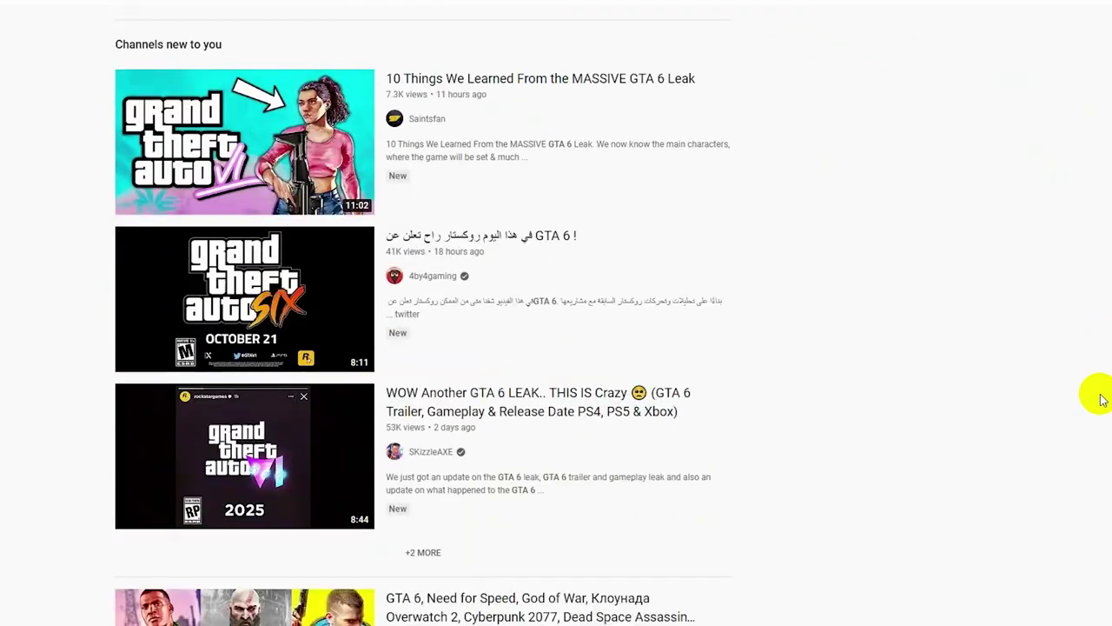
scroll(1102, 398, "down", 2)
scroll(1102, 398, "down", 1)
scroll(1102, 398, "down", 3)
scroll(1102, 399, "down", 2)
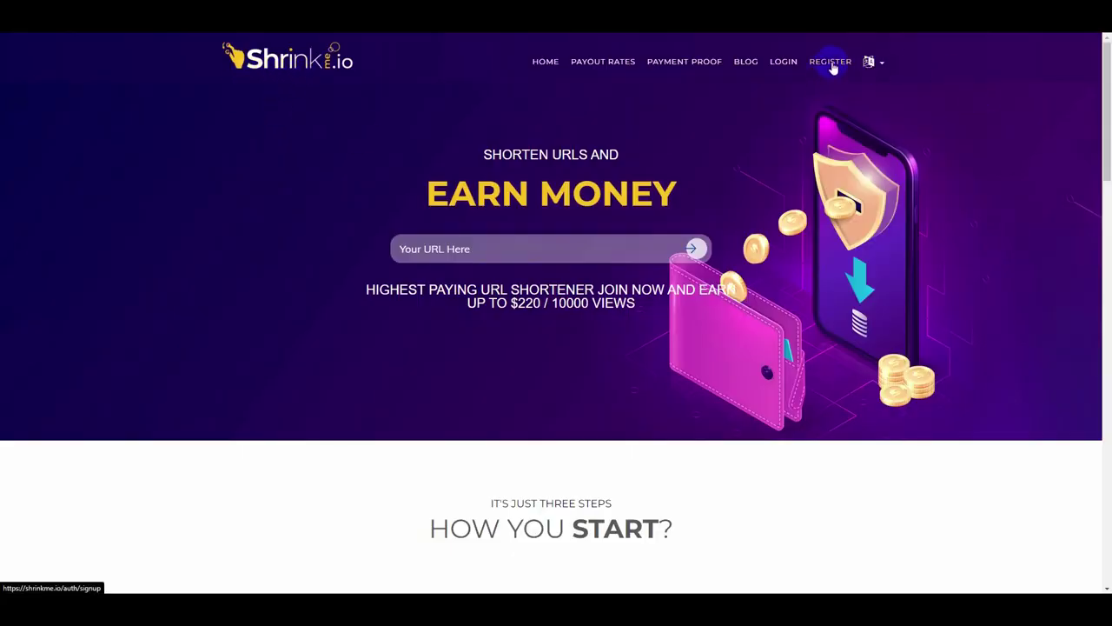
- Register for ShrinkMe.io and open the New Shorten Link form on the dashboard
left_click(833, 68)
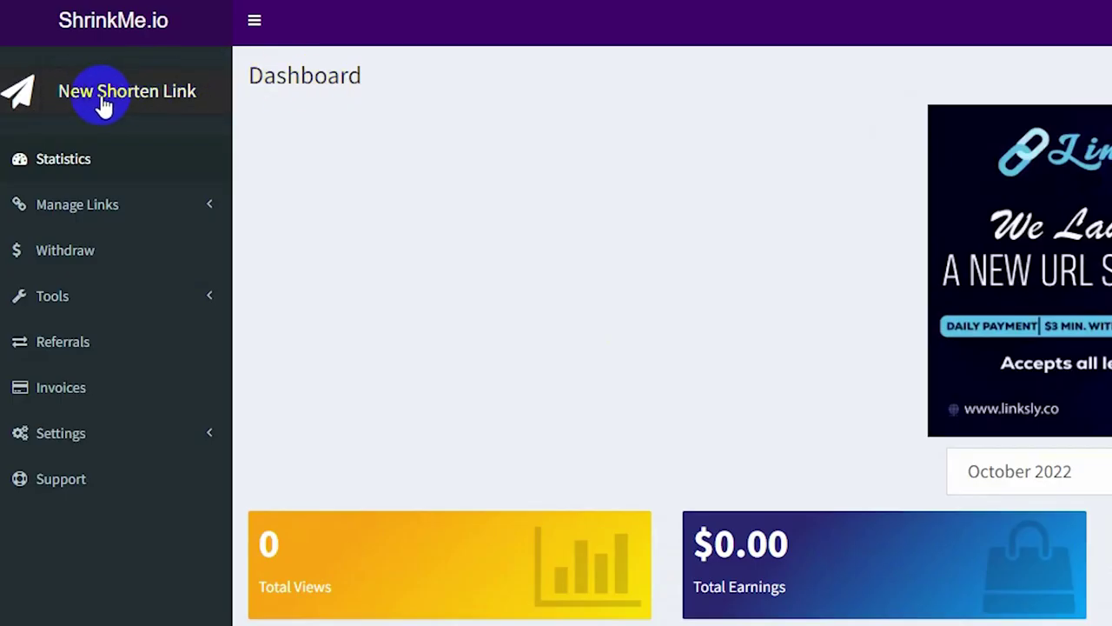
left_click(146, 103)
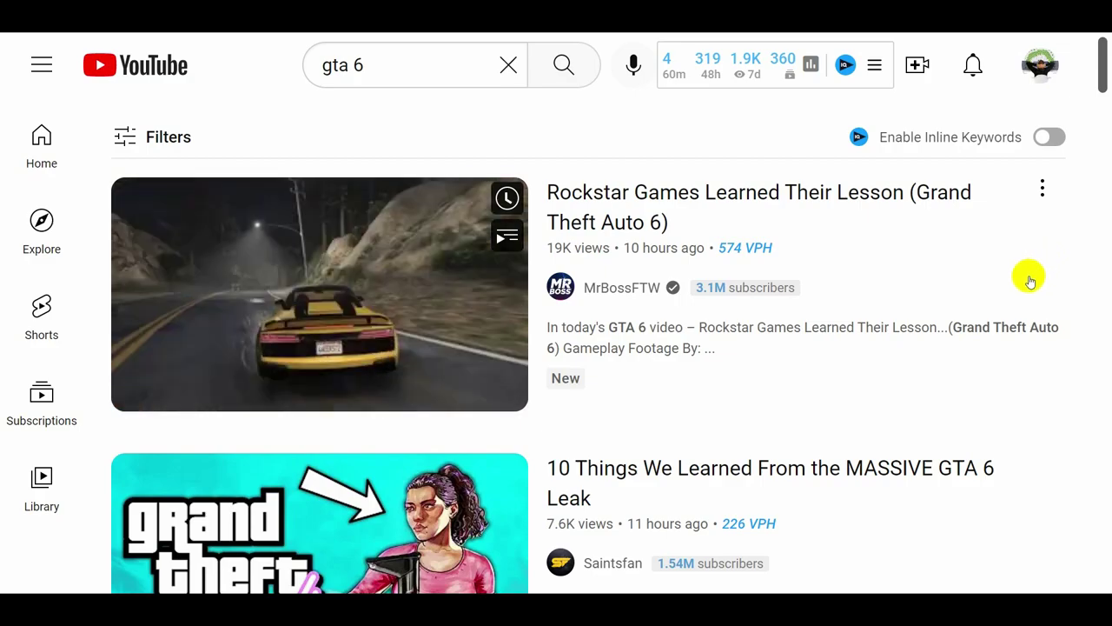
- Copy the share link of 'Rockstar Games Learned Their Lesson' and paste it into ShrinkMe's link field
left_click(1014, 294)
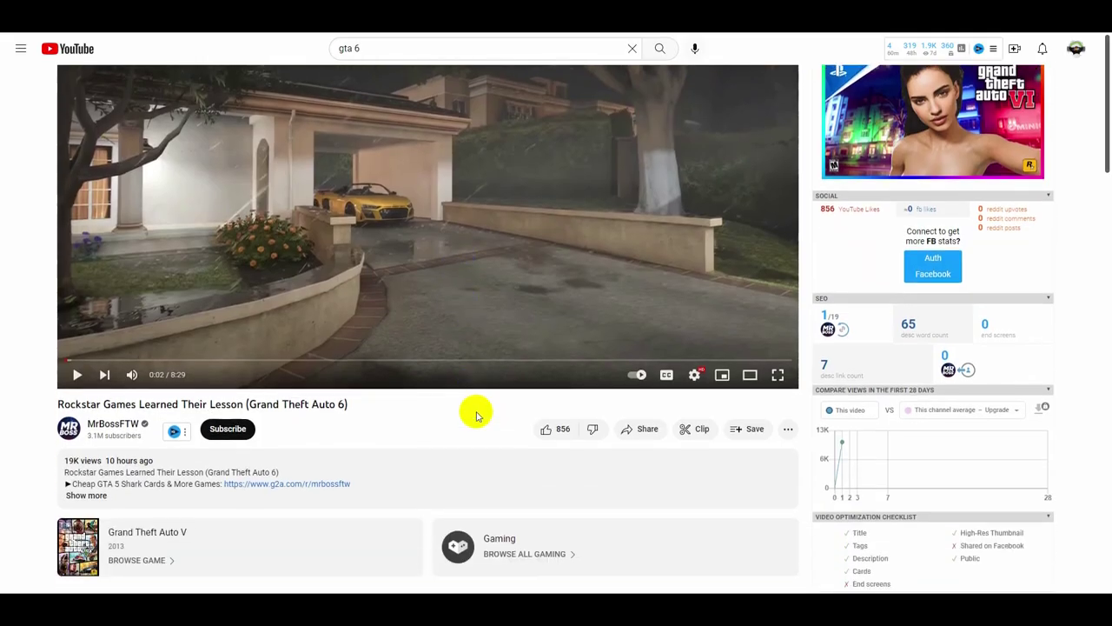
left_click(644, 424)
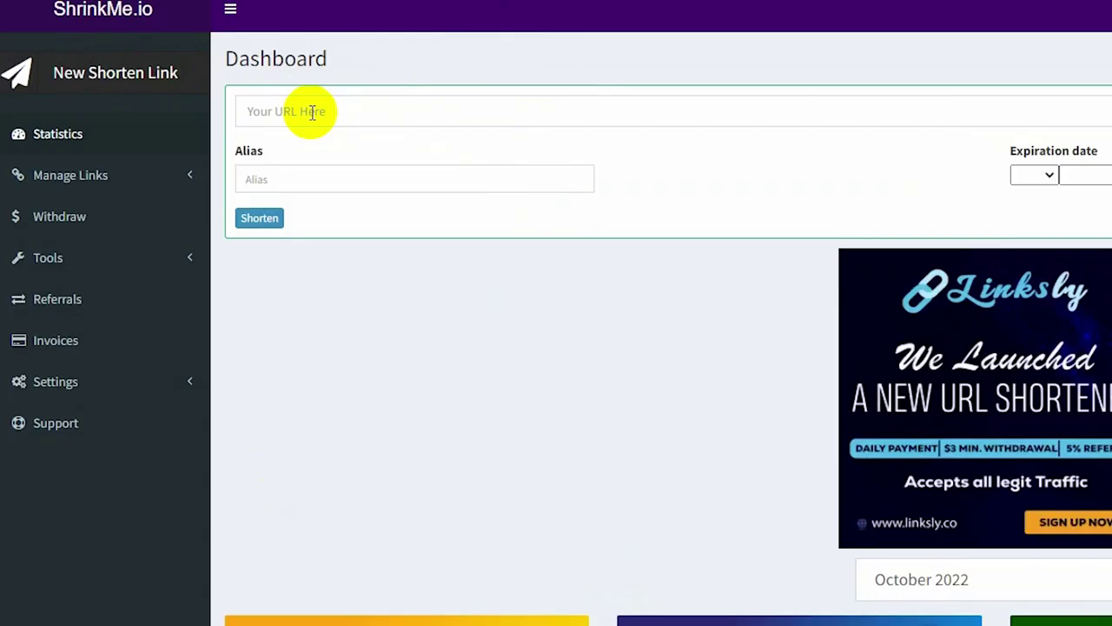
right_click(311, 116)
left_click(382, 259)
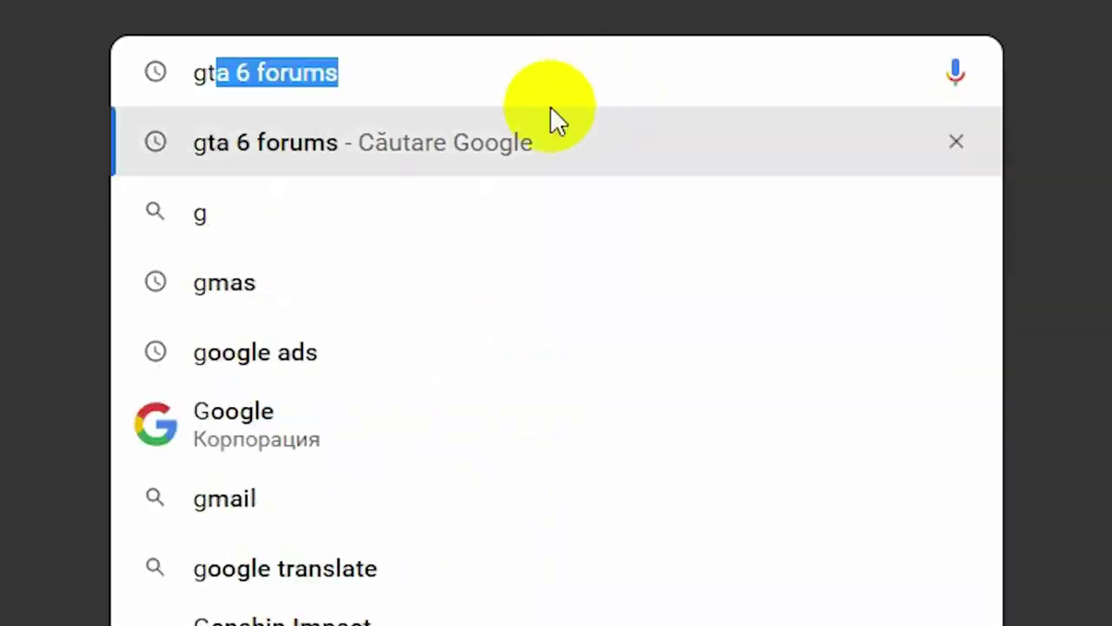
- Search Google for 'gta 6 forums' and scroll through results like GTAForums and r/GTA6
type("ta")
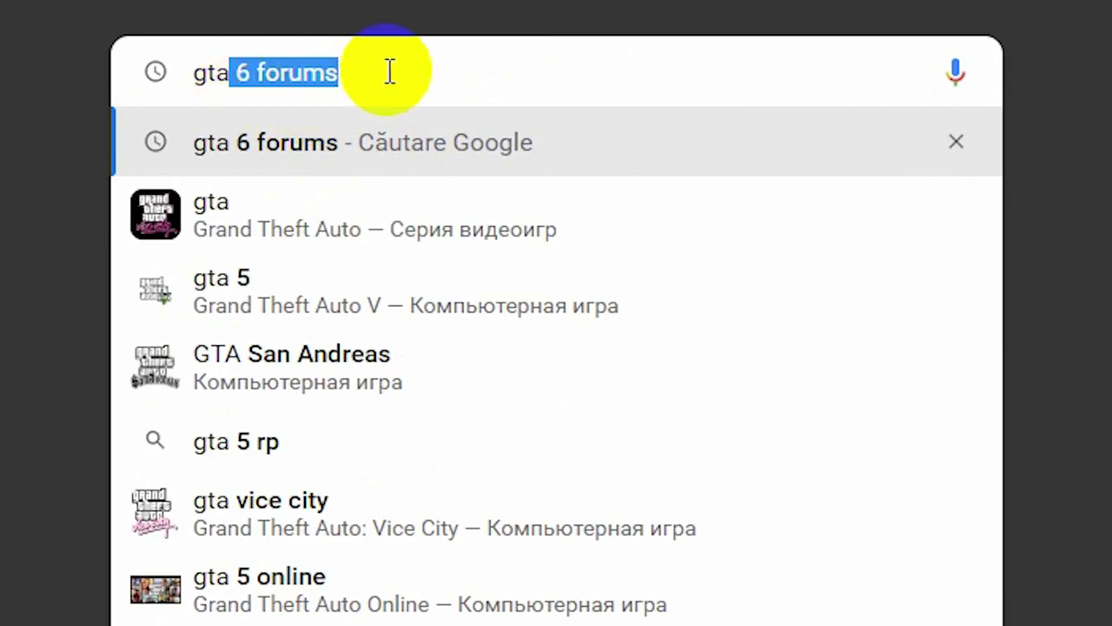
key("Return")
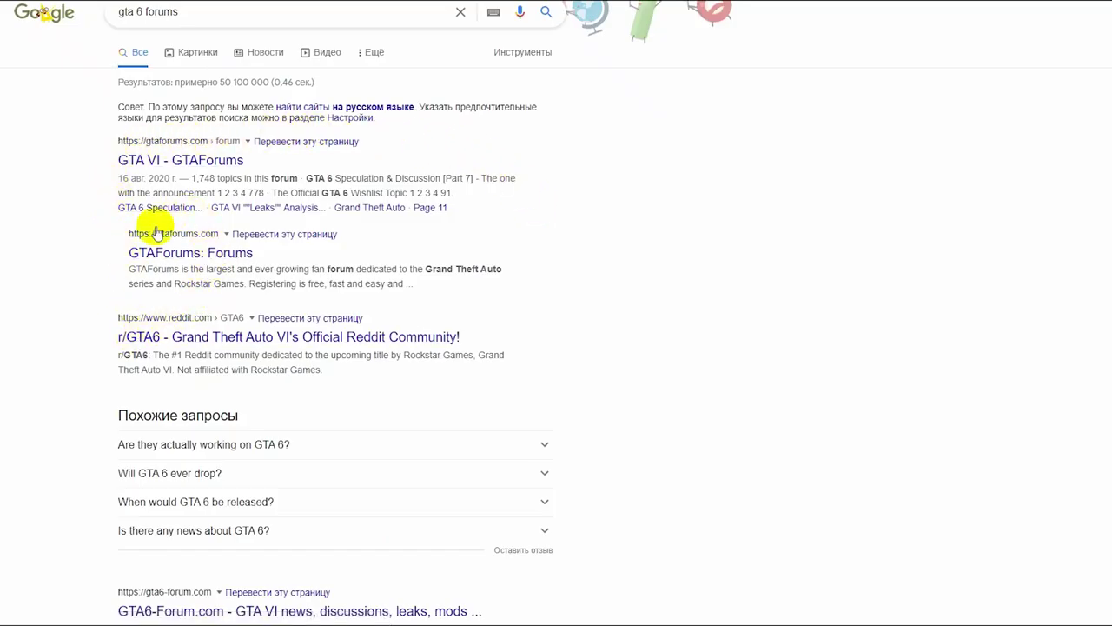
scroll(374, 570, "down", 1)
scroll(539, 522, "down", 1)
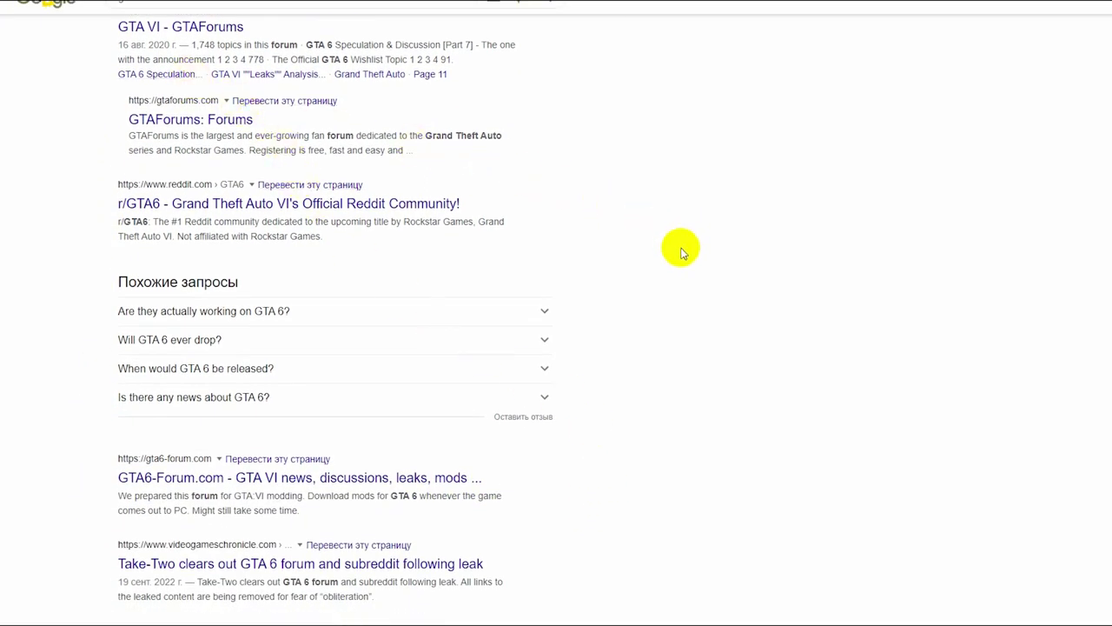
scroll(677, 257, "up", 1)
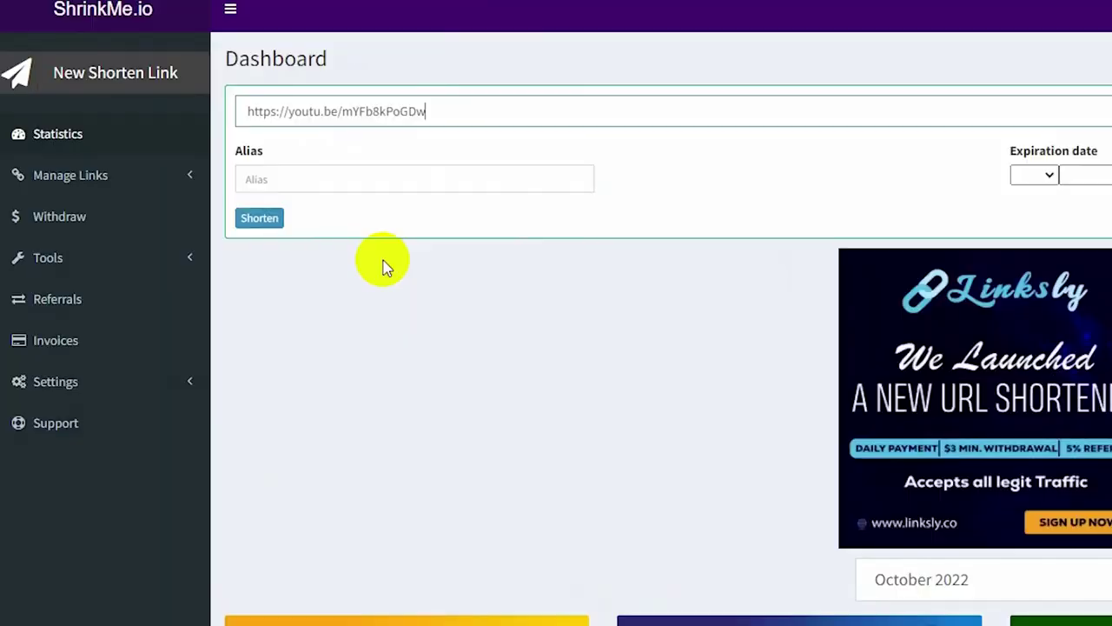